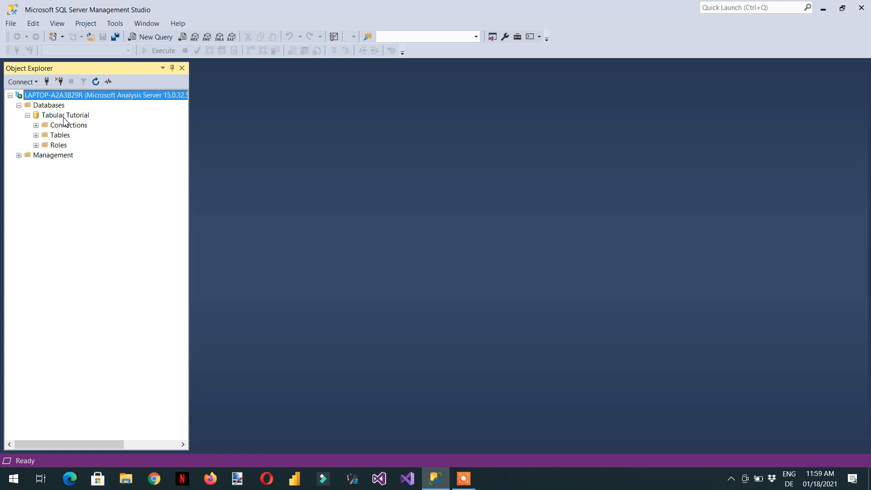
Step: Expand the Tables folder of the Tabular Tutorial model and select the FactInternetSales table
click(36, 135)
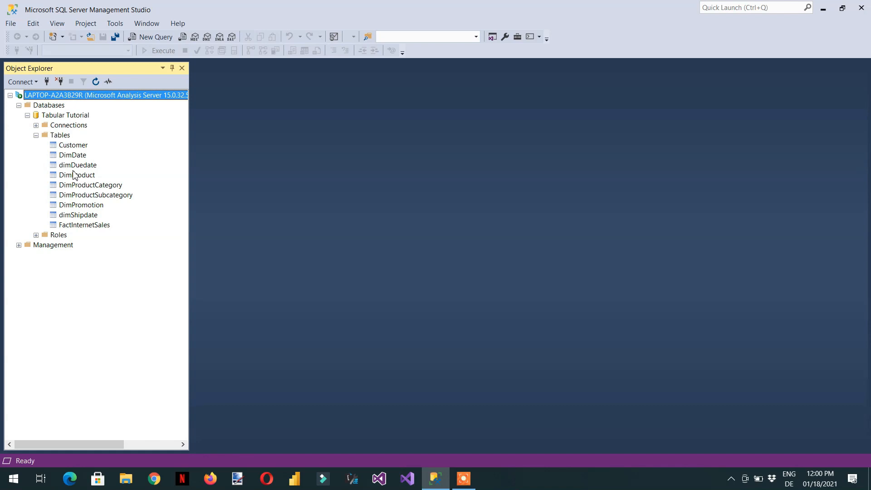
click(85, 226)
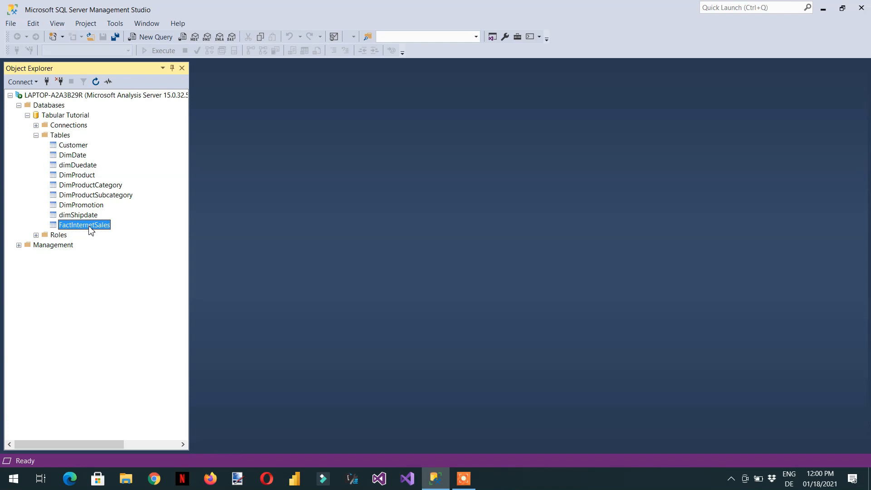
Step: Connect Object Explorer to the Database Engine on the local server with Windows Authentication
click(27, 82)
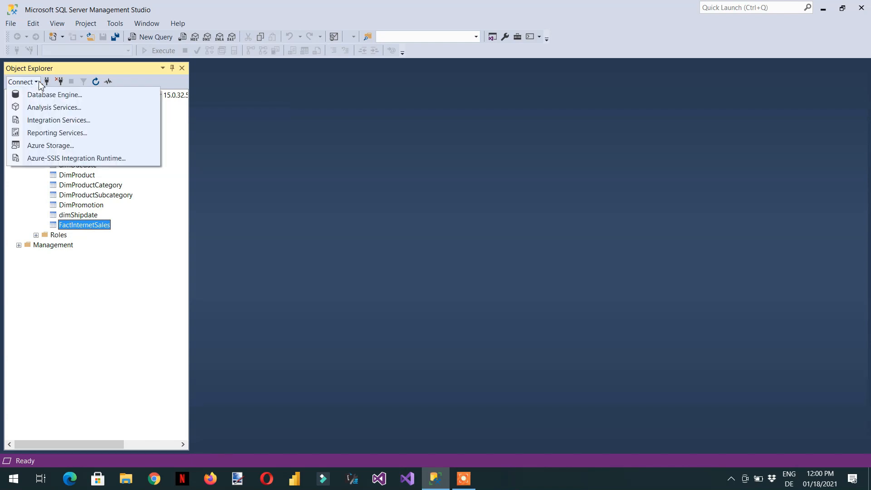
click(42, 95)
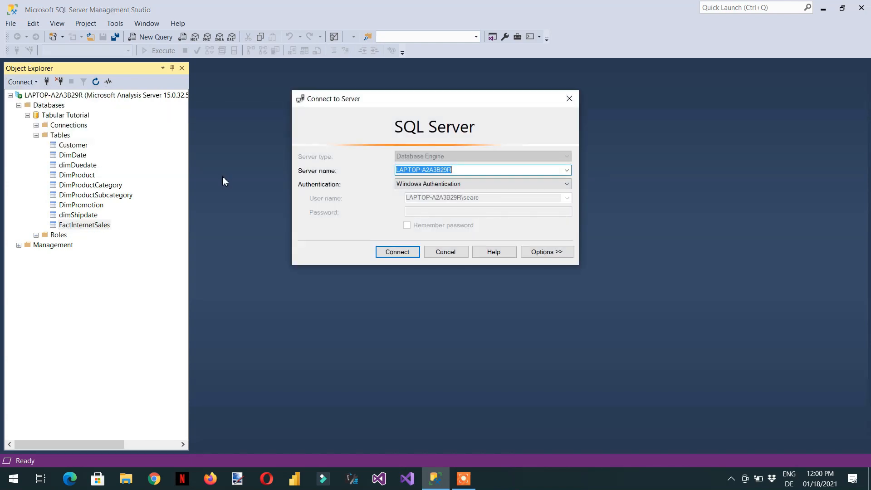
click(399, 253)
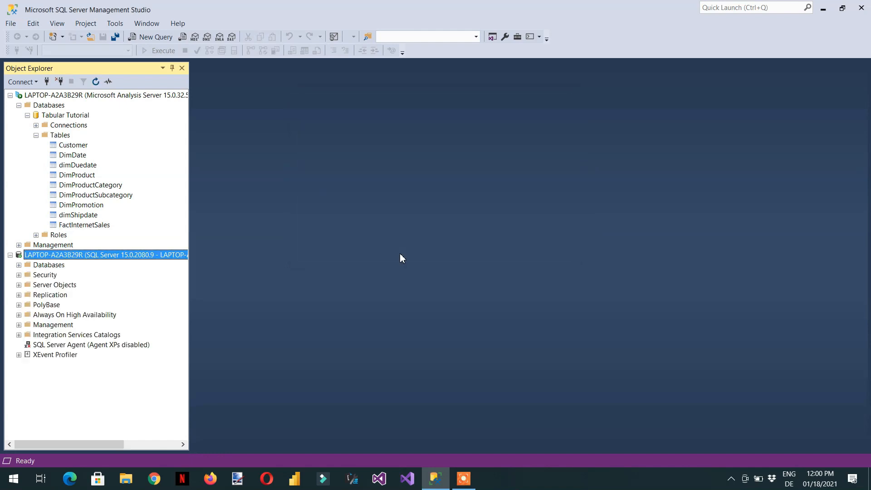
Step: Expand the AdventureWorksDW2016 database's tables in the Database Engine connection
key(Down)
key(Right)
key(Down)
key(Down)
key(Down)
key(Right)
key(Down)
key(Down)
key(Right)
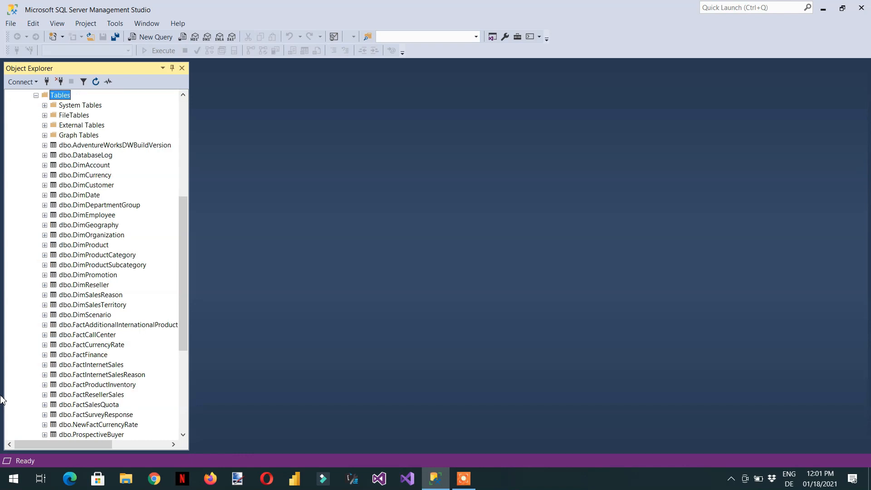
key(Down)
key(Down)
key(Down)
key(Down)
key(Down)
key(Down)
key(Down)
key(Down)
key(Down)
key(Down)
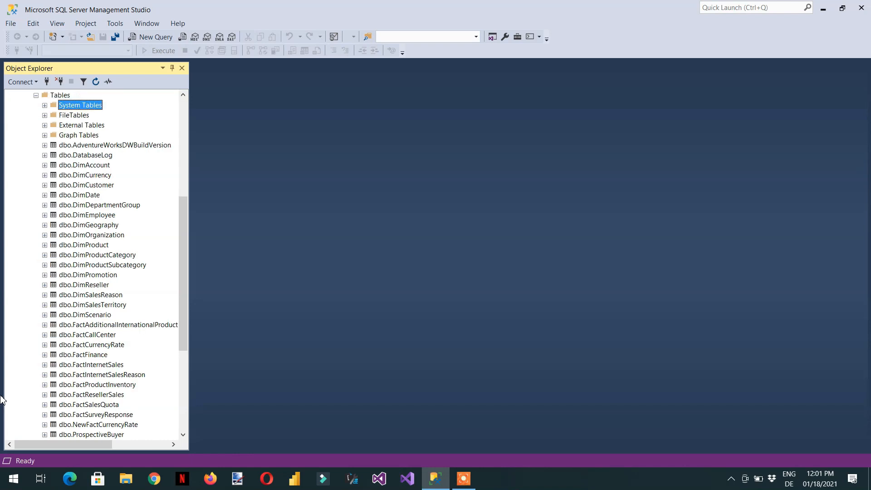
Step: Open a new query, write Select * with the dbo.FactInternetSales table name, and try running it
click(151, 37)
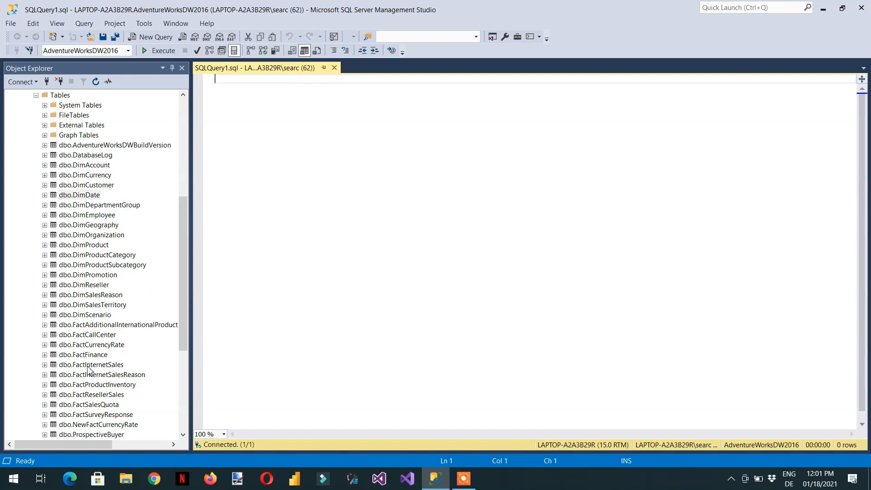
drag(89, 370, 297, 200)
text(Select * [dbo].[FactInternetSales)
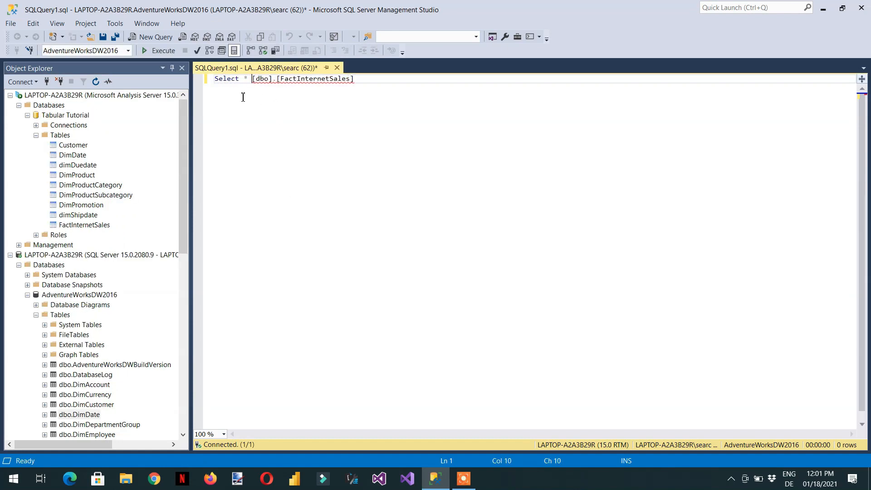
click(159, 51)
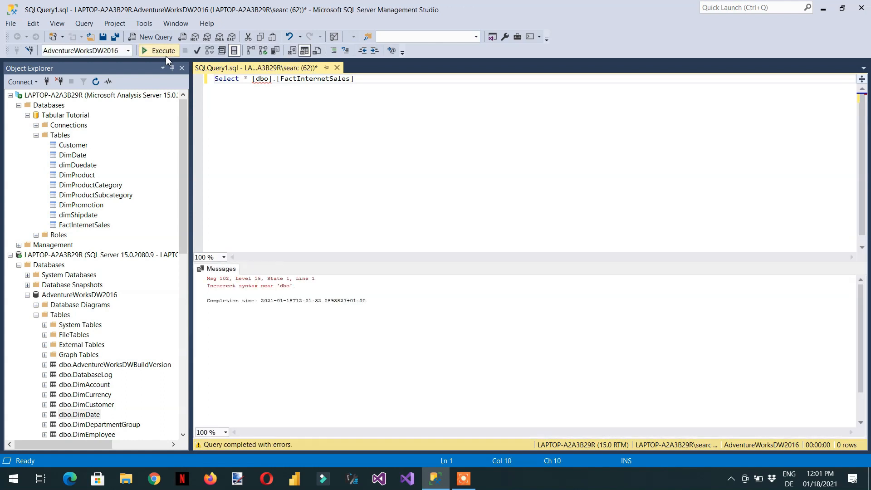
Step: Insert From before the table name and run the query Select * From [dbo].[FactInternetSales]
text(Fro)
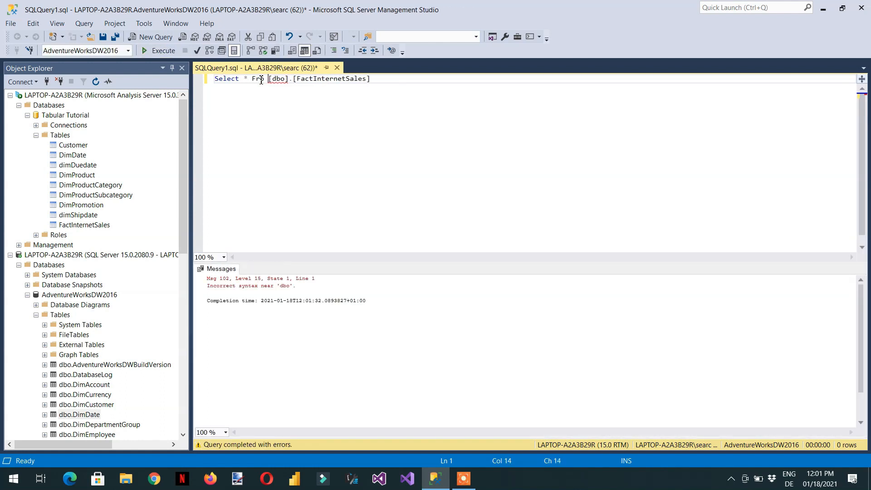
key(BackSpace)
text(m)
click(150, 52)
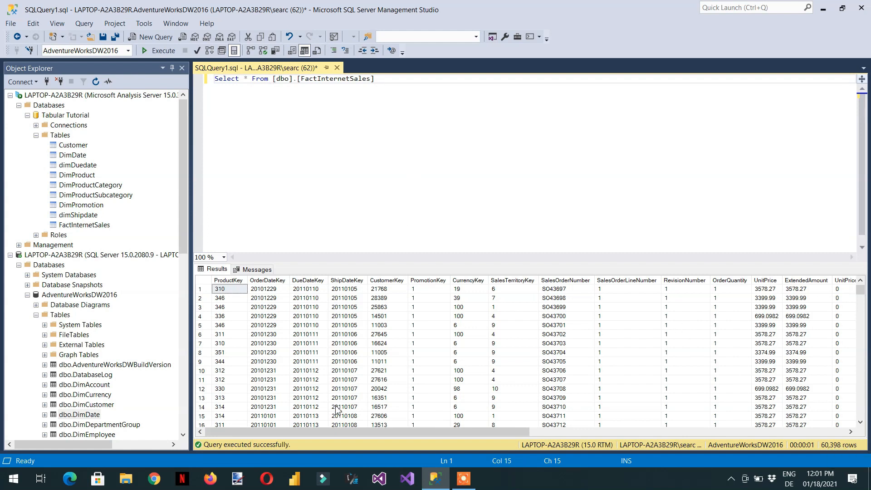
Step: Remove the asterisk and split the query into a Select line and a From line with a blank line between
mouse_move(331, 436)
mouse_down()
mouse_move(517, 436)
mouse_move(331, 433)
mouse_up()
mouse_move(314, 431)
mouse_down()
mouse_move(634, 440)
mouse_move(299, 438)
mouse_up()
click(388, 79)
key(Left)
key(Left)
key(Left)
key(Left)
key(Left)
key(Left)
key(Left)
key(Left)
key(Left)
key(Left)
key(Left)
key(Left)
key(Left)
key(Left)
key(Left)
key(Left)
key(Left)
key(BackSpace)
key(BackSpace)
key(Return)
key(Return)
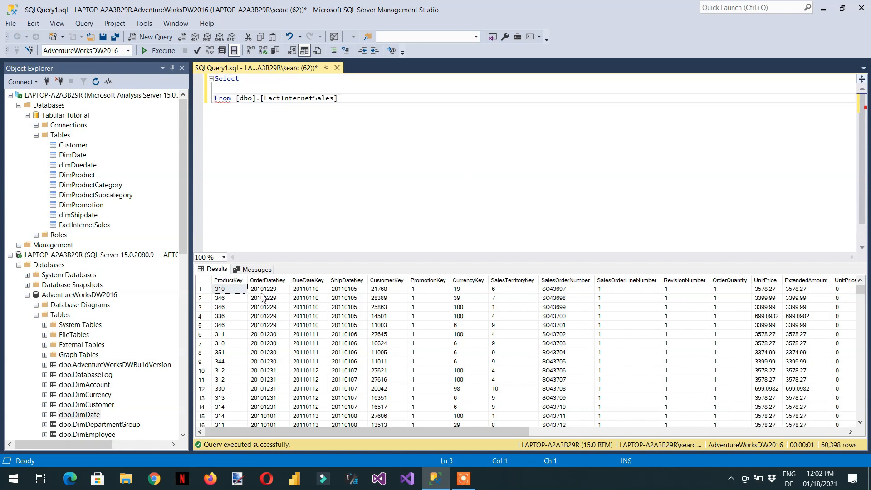
Step: Add the expression Left(OrderDateKey,4) to the select list
key(Up)
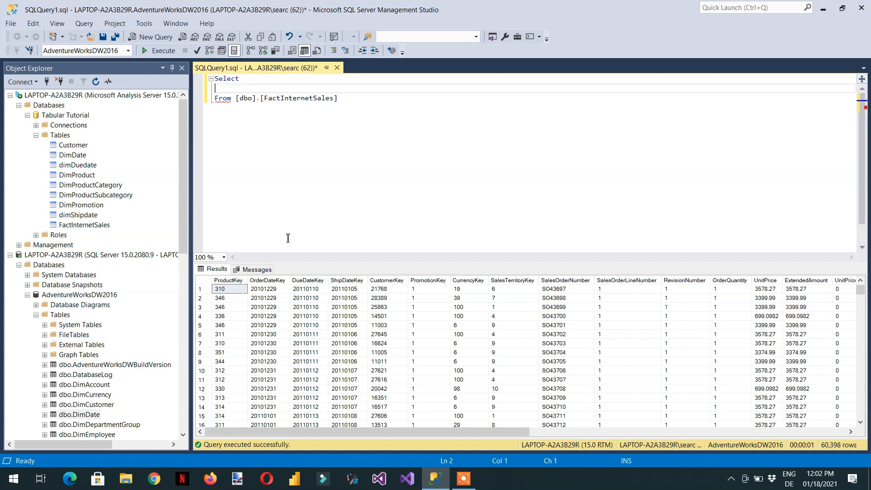
text(Left()
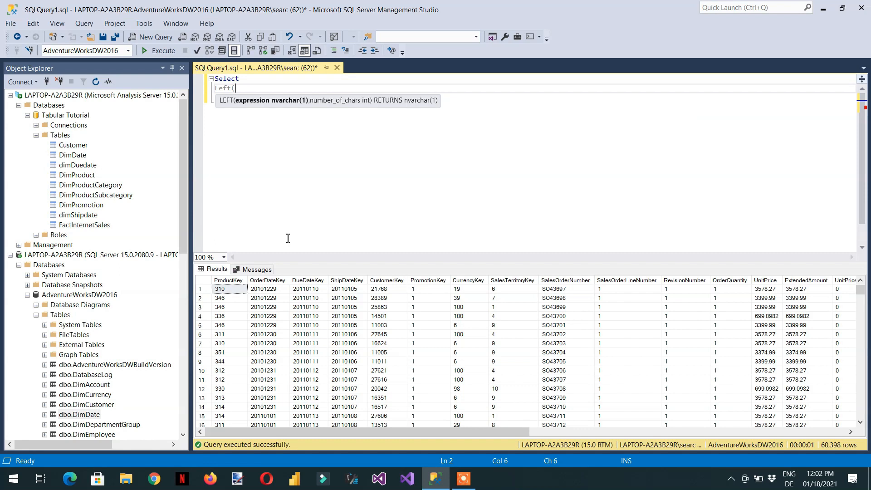
text(order)
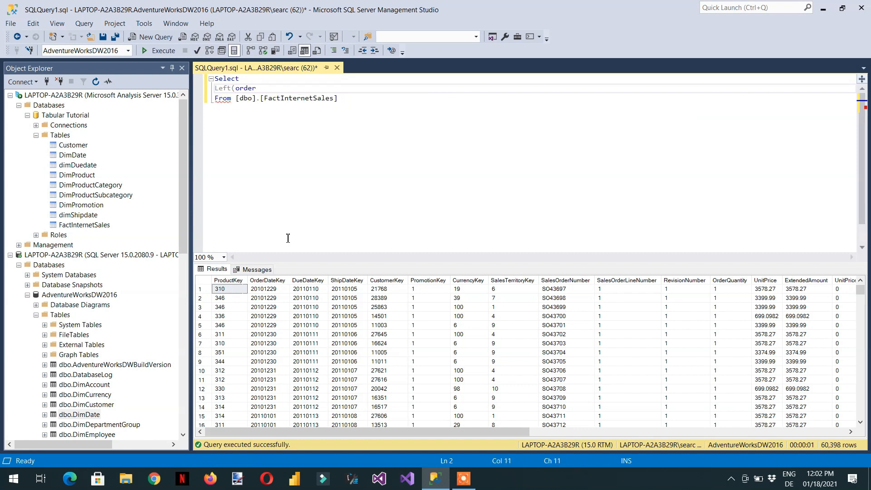
text(d)
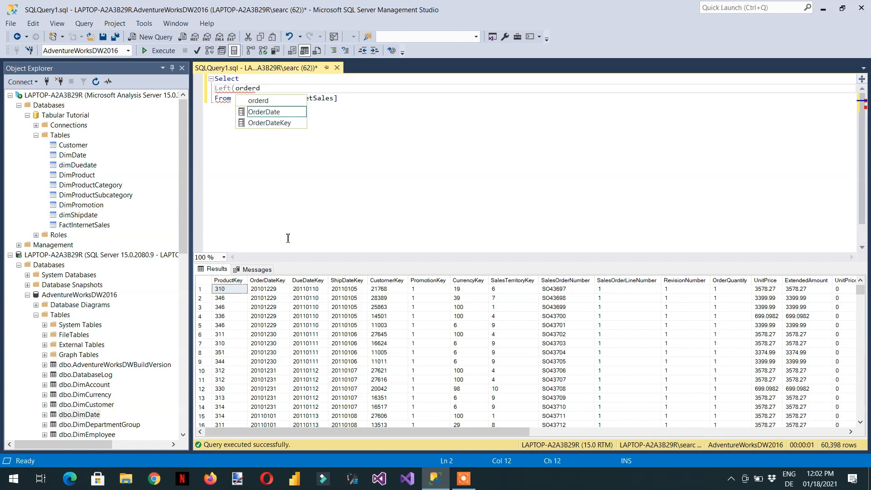
key(Down)
key(Tab)
text(,4))
Step: Make the query Select distinct and run it to list the distinct order years
click(274, 81)
text(distinc)
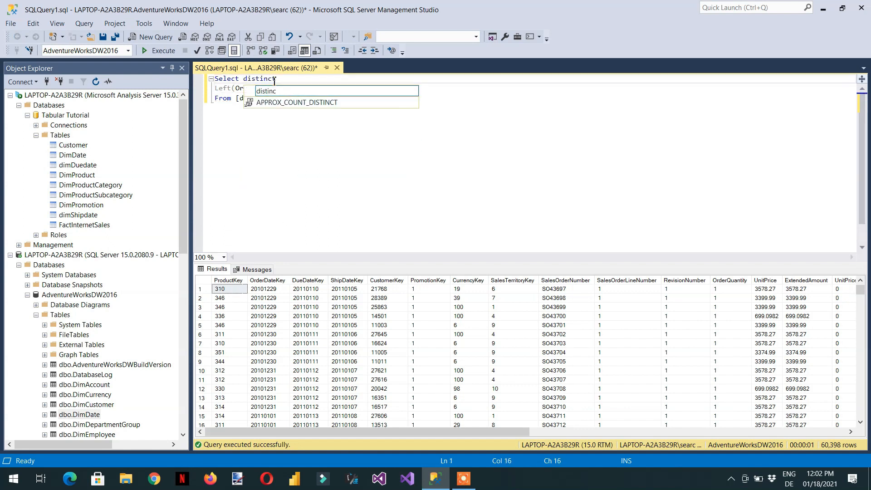
text(t)
click(292, 98)
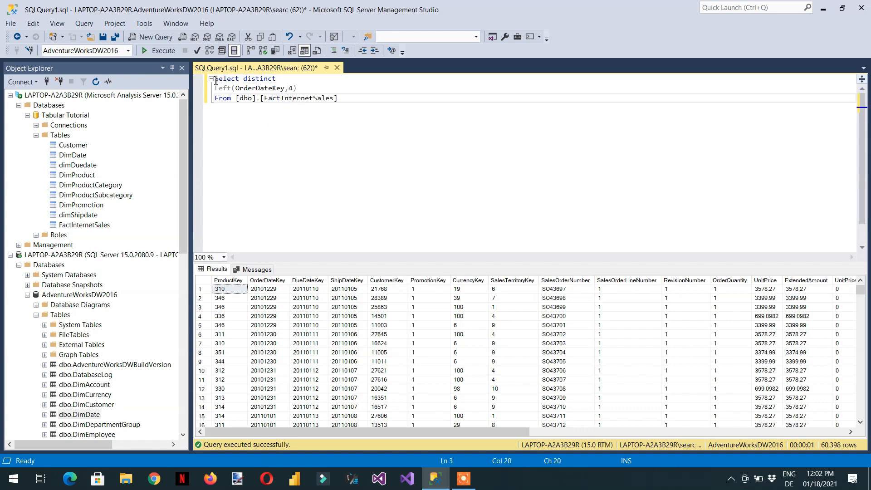
click(160, 51)
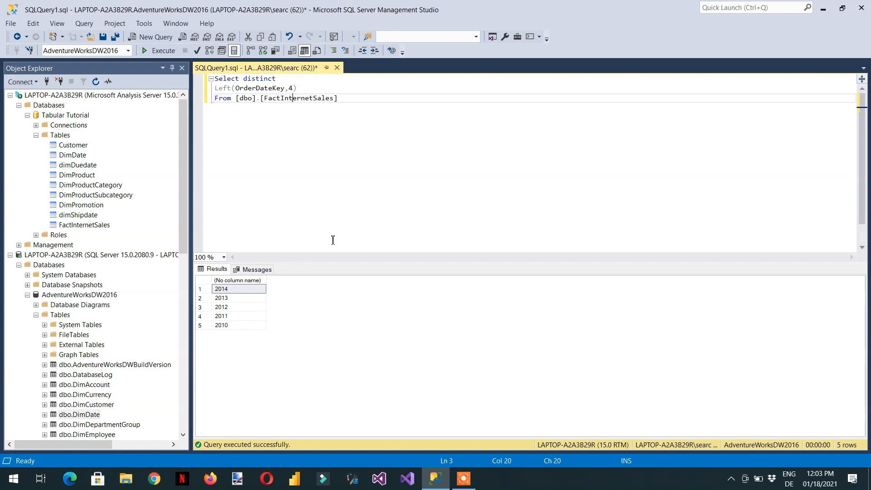
Step: Cut the Left(OrderDateKey,4) expression out of the select list
click(313, 86)
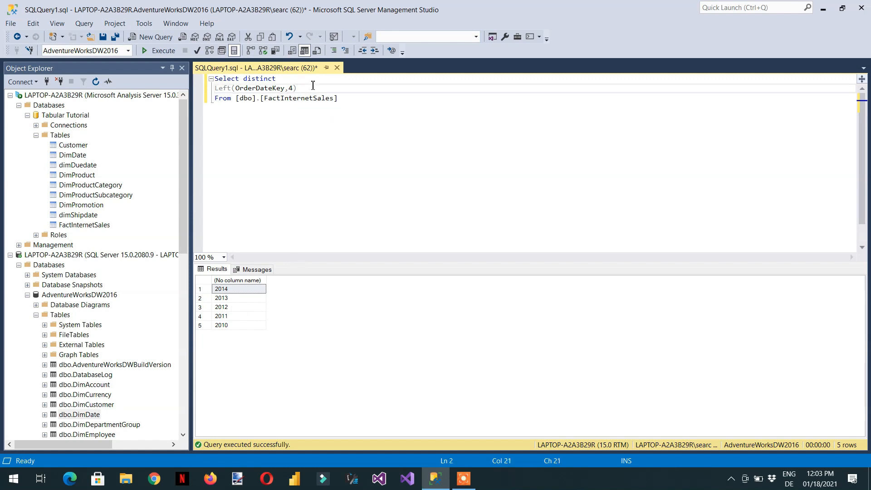
key(shift+Left)
key(shift+Left)
key(shift+Left)
key(shift+Left)
key(shift+Left)
key(shift+Left)
key(shift+Left)
key(shift+Left)
key(shift+Left)
key(shift+Left)
key(shift+Left)
key(shift+Left)
key(shift+Left)
key(shift+Left)
key(shift+Left)
key(shift+Left)
key(shift+Left)
key(shift+Left)
key(shift+Left)
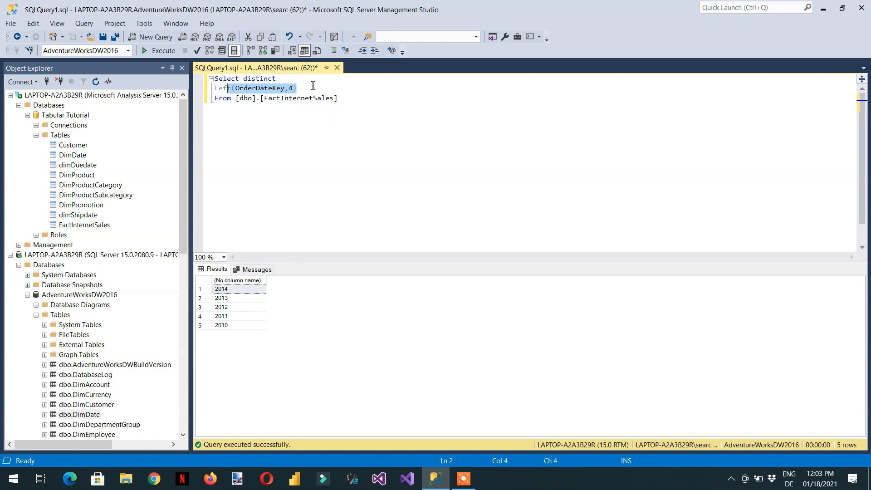
key(shift+Left)
key(ctrl+c)
key(BackSpace)
key(BackSpace)
key(BackSpace)
key(BackSpace)
key(BackSpace)
key(BackSpace)
key(BackSpace)
key(BackSpace)
key(BackSpace)
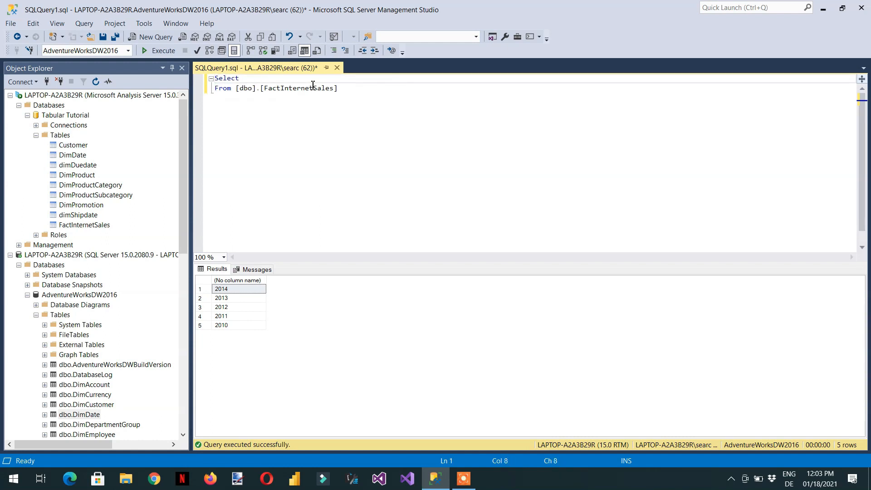
Step: Add a line Where Left(OrderDateKey,4) >=2012 below the From clause
key(Down)
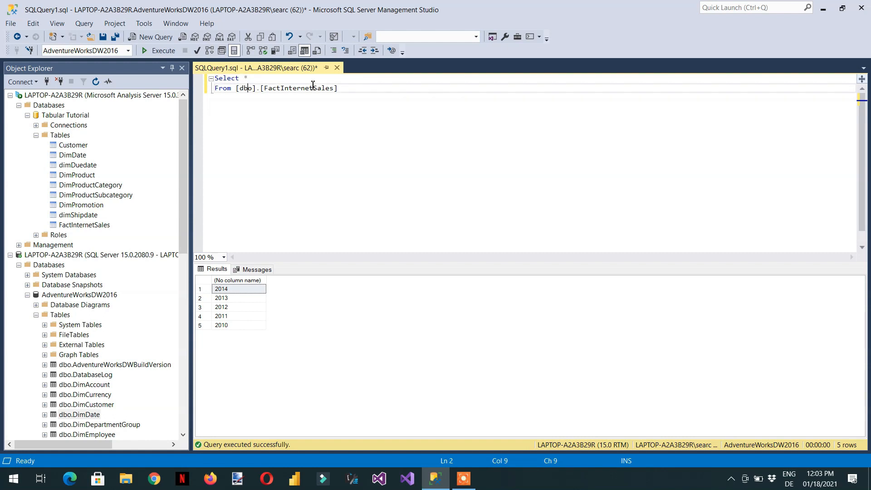
key(Right)
key(Right)
key(Right)
key(Right)
key(Right)
key(Right)
key(Right)
key(Right)
key(Right)
key(Right)
key(Right)
key(Right)
key(Right)
key(Right)
key(Right)
key(Right)
key(Right)
key(Right)
key(Right)
key(Right)
key(Right)
key(Return)
key(Return)
key(BackSpace)
text(Where)
key(ctrl+v)
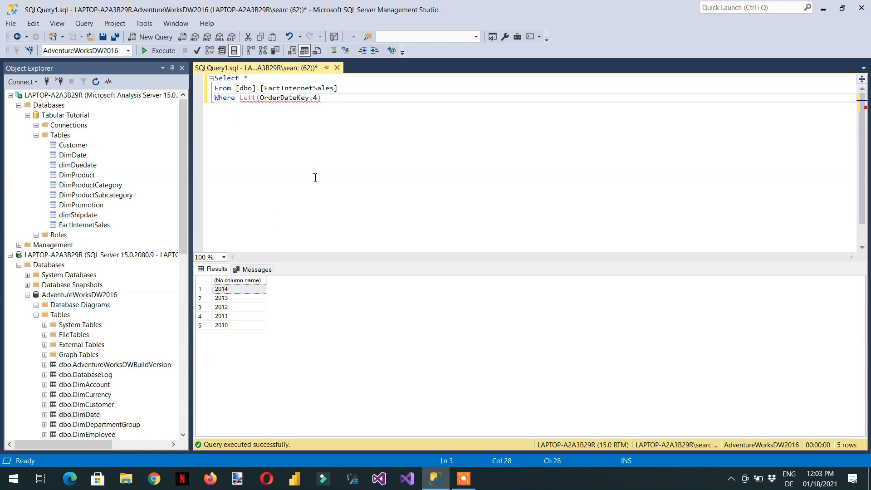
text(>=2012)
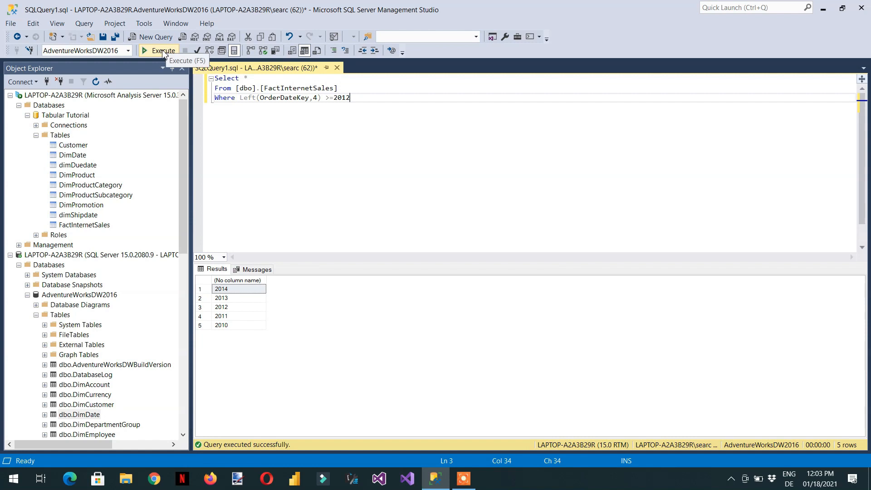
Step: Change the condition to <=2012 and run the query
click(335, 97)
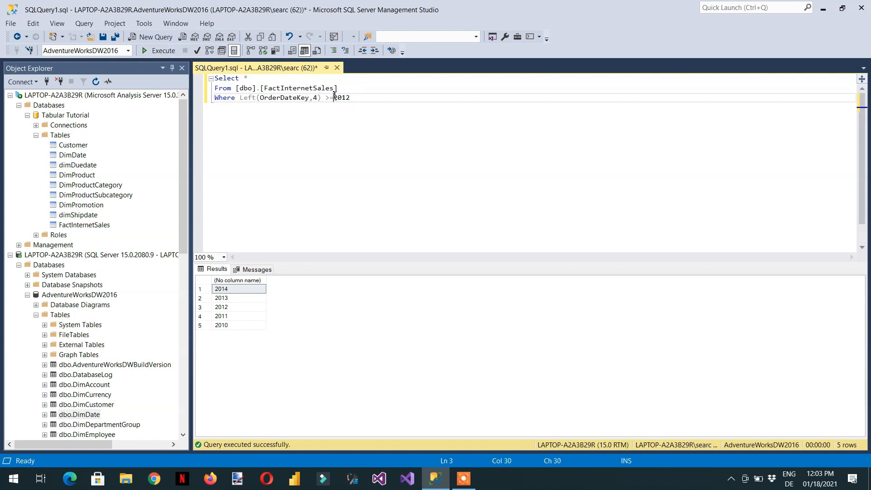
key(Left)
key(BackSpace)
text(<)
click(159, 50)
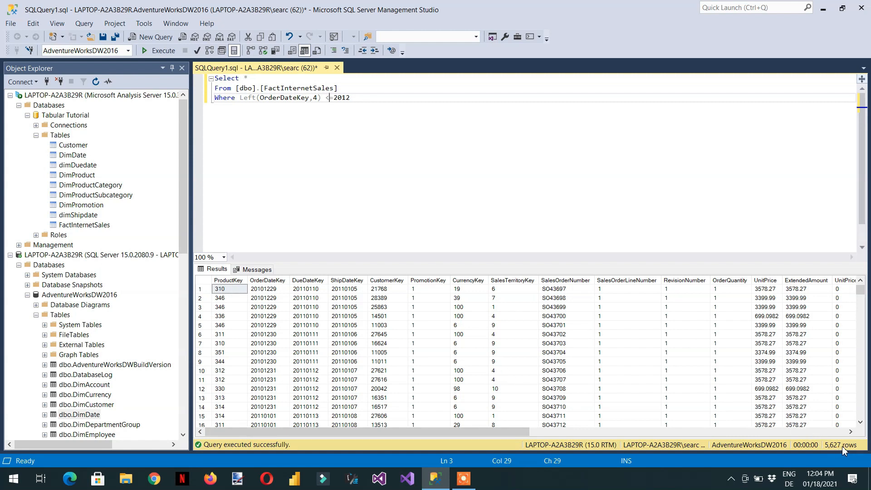
Step: Copy the whole query and add blank lines below it
key(End)
key(shift+Up)
key(shift+Up)
key(shift+Left)
key(shift+Left)
key(shift+Home)
key(ctrl+c)
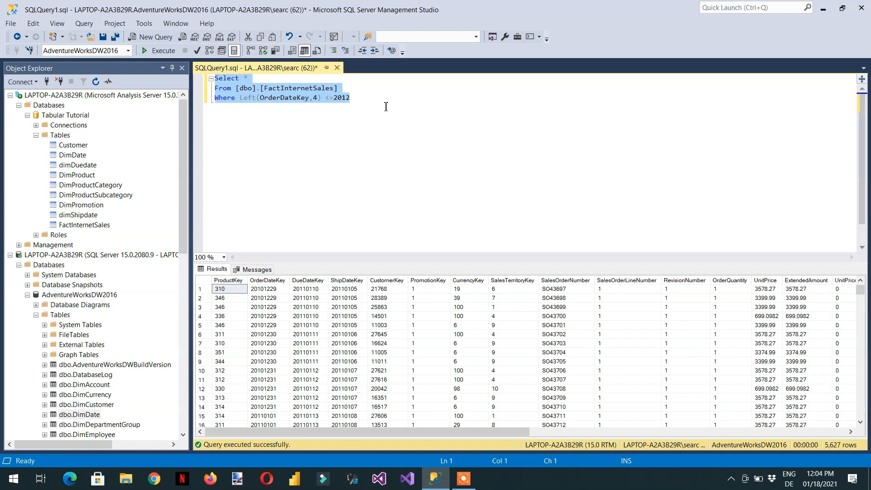
key(Down)
key(Right)
key(Right)
key(Right)
key(Right)
key(Right)
key(Right)
key(Right)
key(Right)
key(Right)
key(Right)
key(Right)
key(Right)
key(Right)
key(Right)
key(Right)
key(Right)
key(Right)
key(Right)
key(Right)
key(Right)
key(Right)
key(Right)
key(Return)
key(Return)
key(Return)
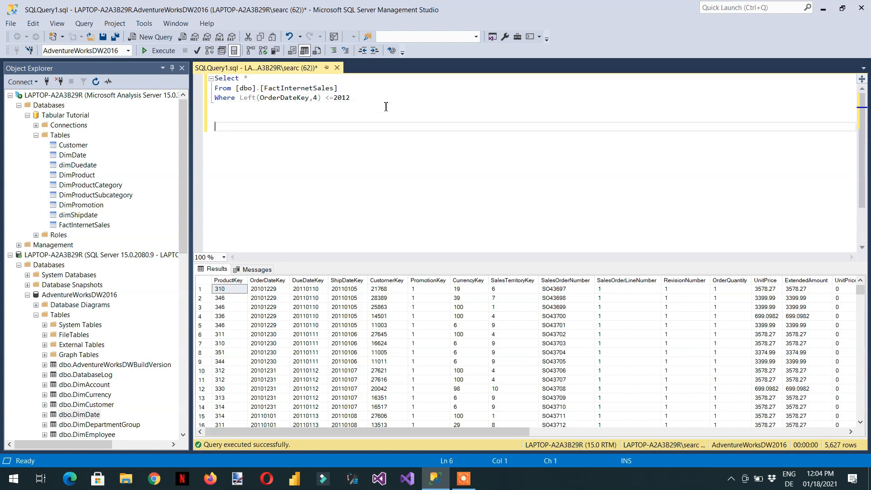
Step: Paste a second copy of the query and change its condition to > 2012
key(ctrl+v)
key(Left)
key(Left)
key(Left)
key(Left)
key(BackSpace)
key(BackSpace)
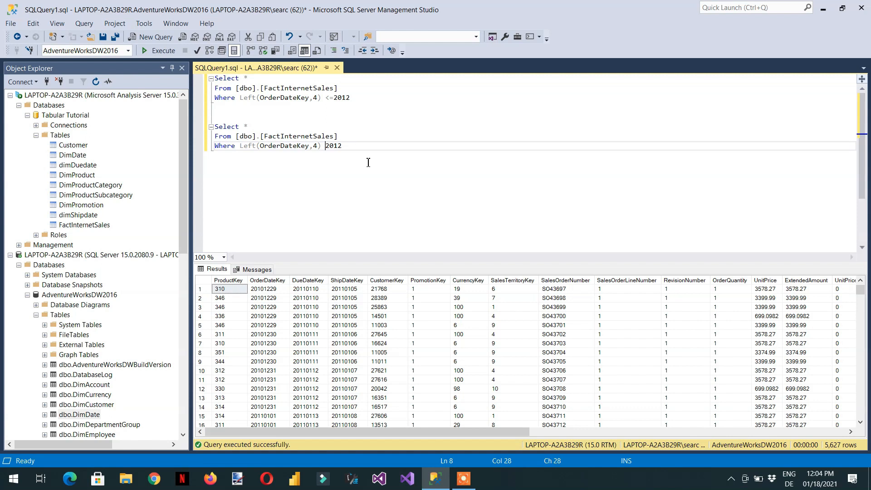
text(<)
key(BackSpace)
text(>)
Step: Select only the second query and run it
drag(358, 147, 210, 127)
click(159, 51)
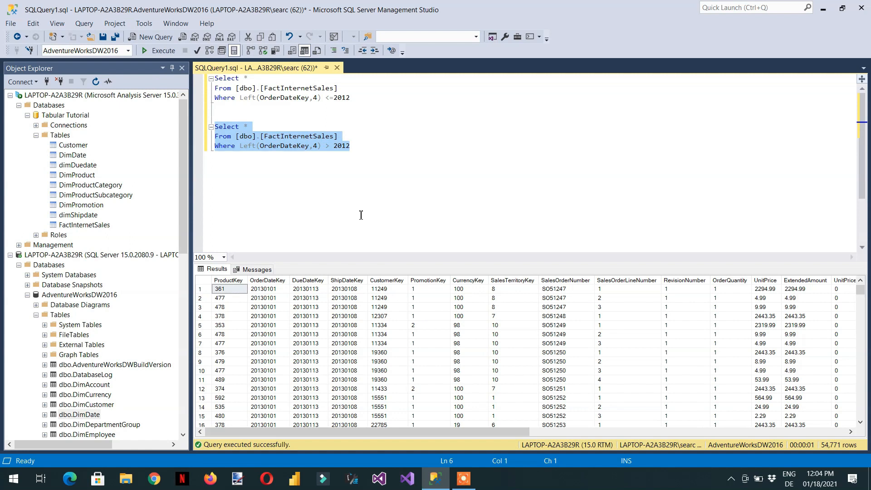
Step: Highlight the year conditions of both queries and select the FactInternetSales table in the tabular model
click(353, 102)
key(ctrl+shift+Left)
key(ctrl+shift+Left)
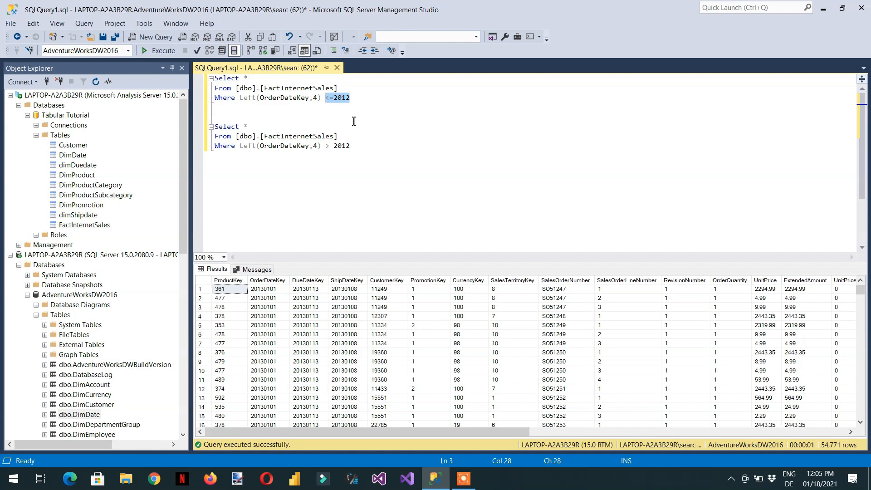
click(353, 147)
key(ctrl+shift+Left)
key(ctrl+shift+Left)
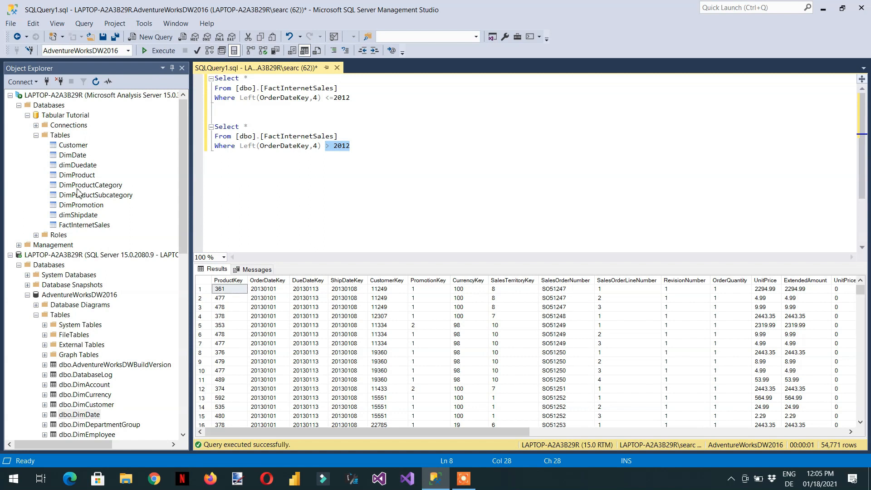
click(79, 226)
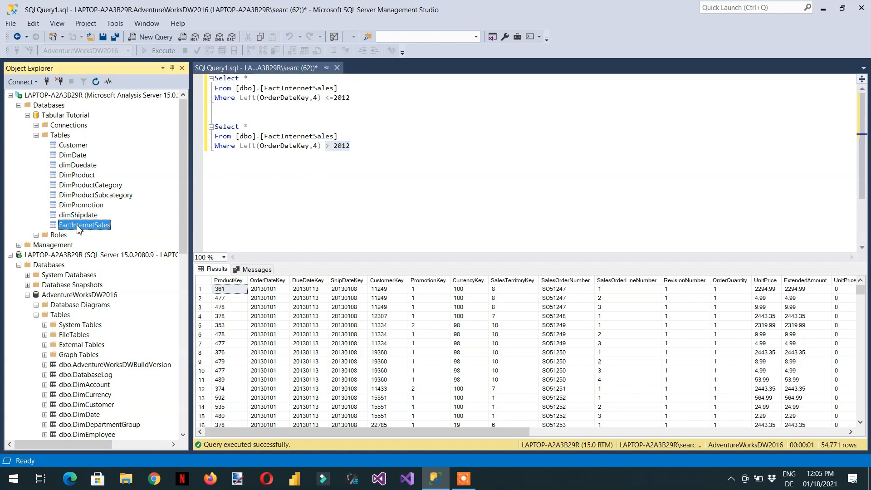
Step: Create a new partition for FactInternetSales, appending the condition Where Left(OrderDateKey,4) <=2012 to its query statement
right_click(80, 230)
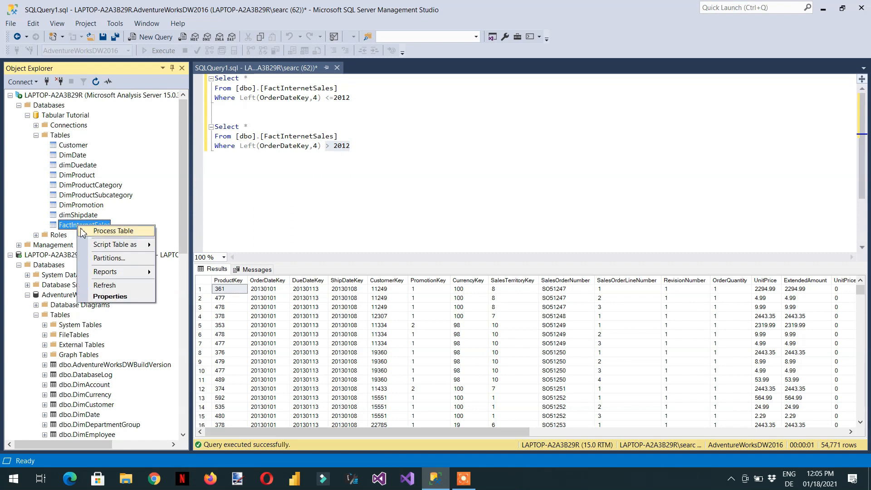
click(112, 257)
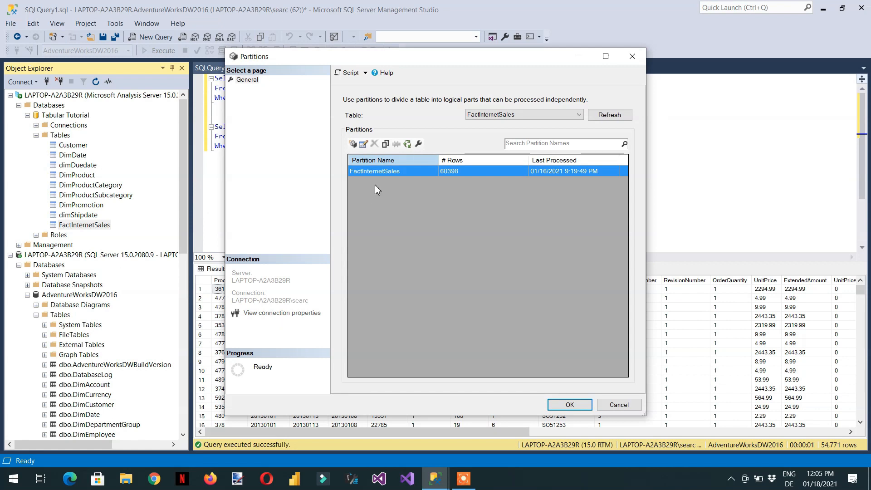
click(353, 144)
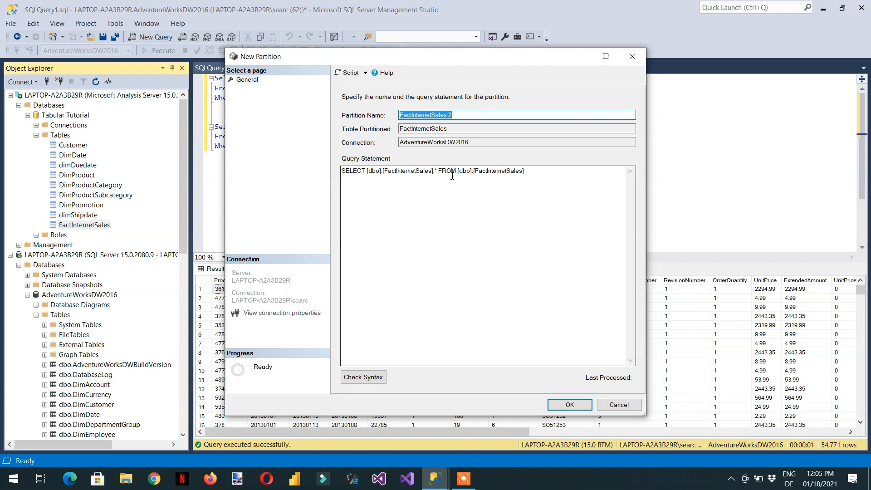
click(539, 175)
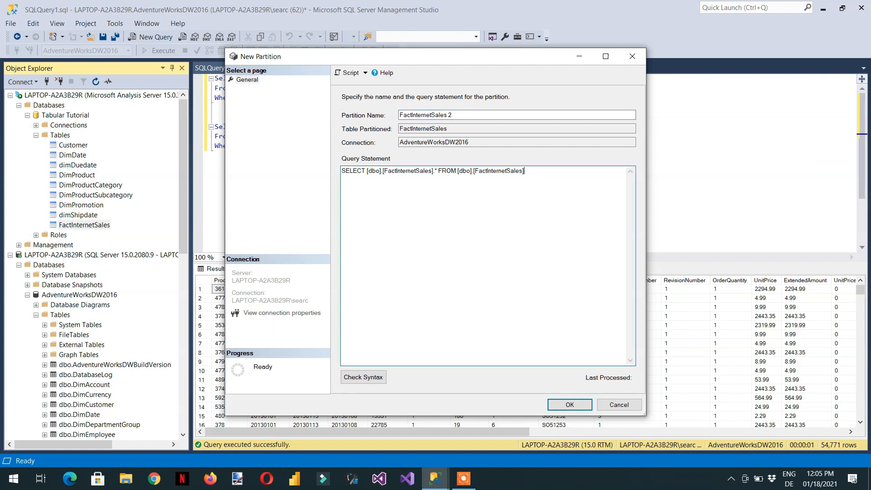
text(Where Left(OrderDateKey,4) <=2012)
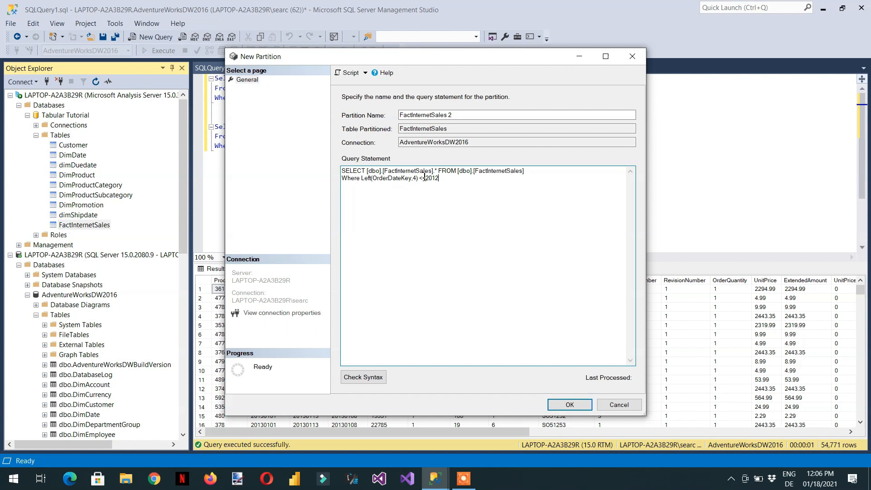
Step: Script the new partition action to a new query window and confirm the partition
click(366, 73)
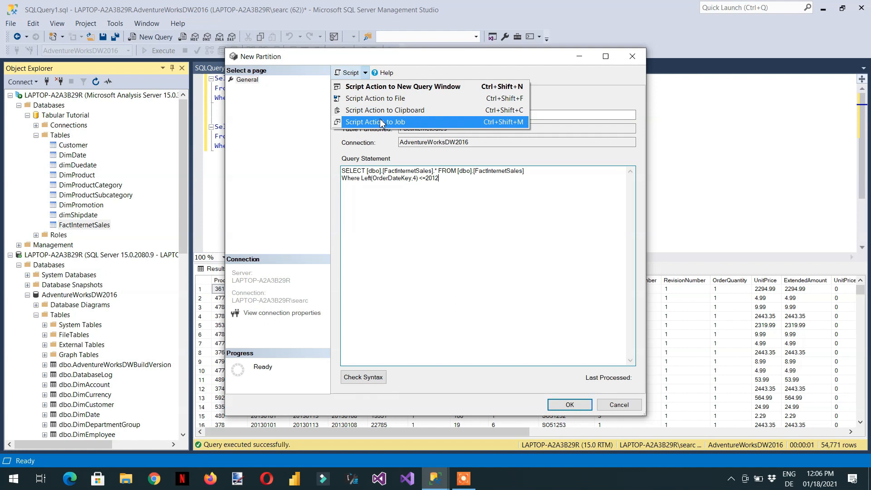
click(377, 87)
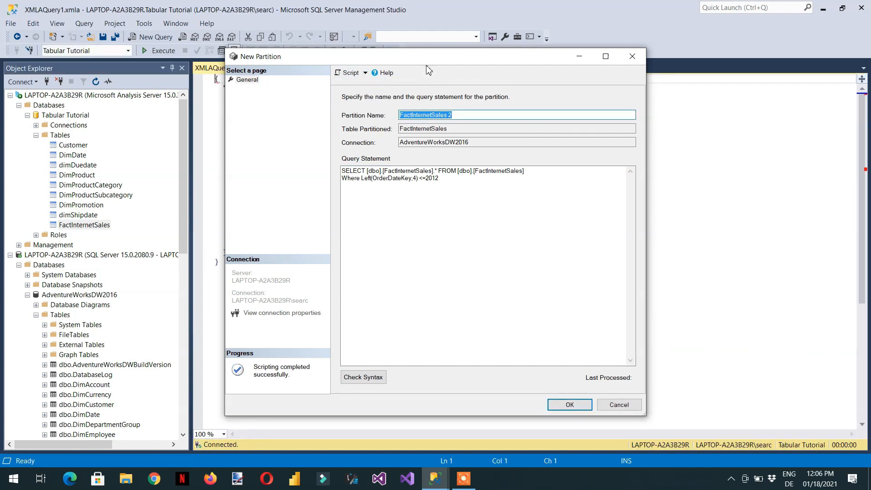
drag(426, 61, 471, 137)
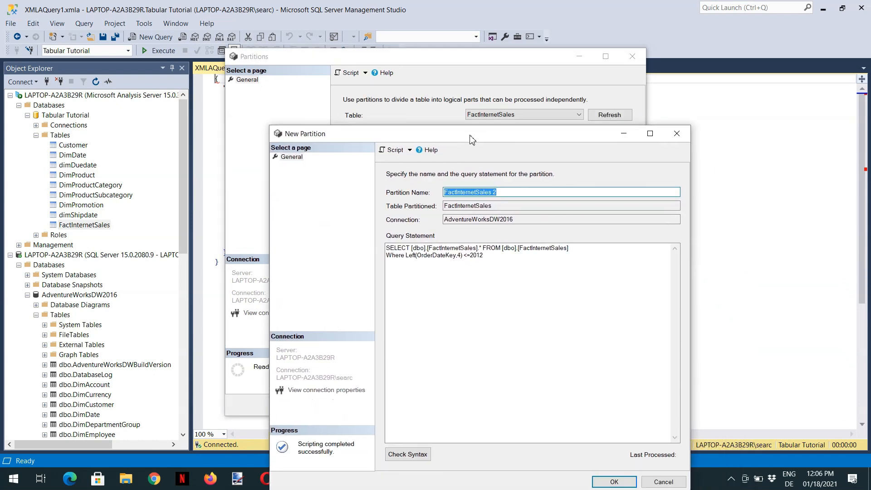
click(619, 484)
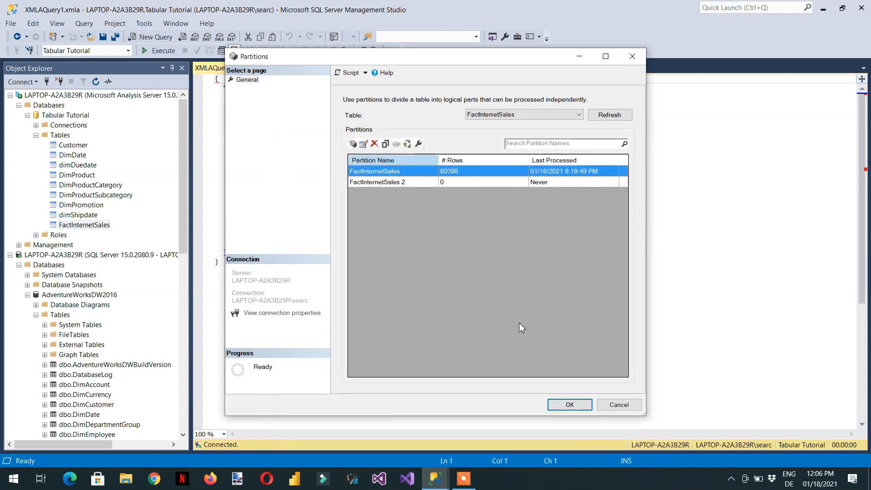
Step: Rename the second partition to FactInternetSales <=2012 and close the partitions dialog
click(408, 183)
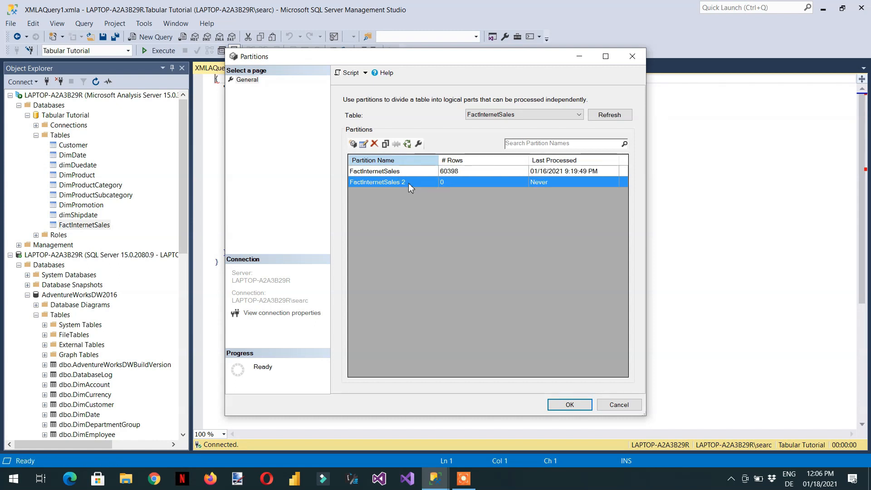
click(364, 144)
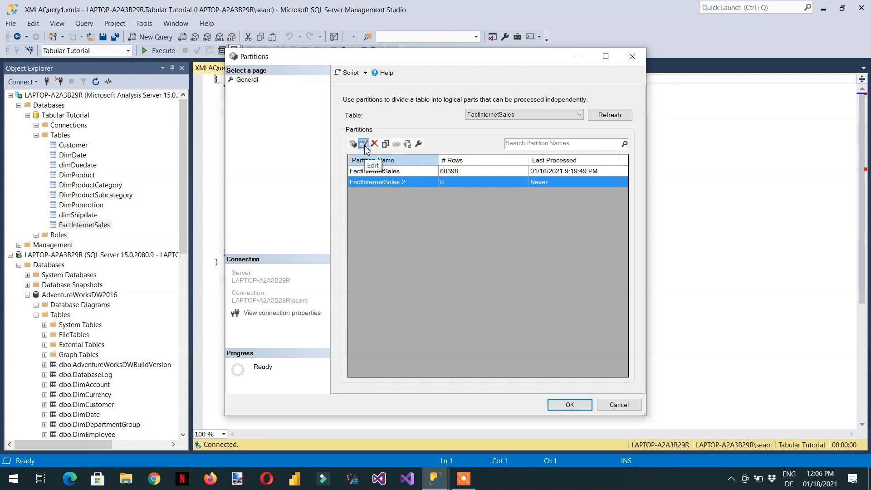
click(463, 115)
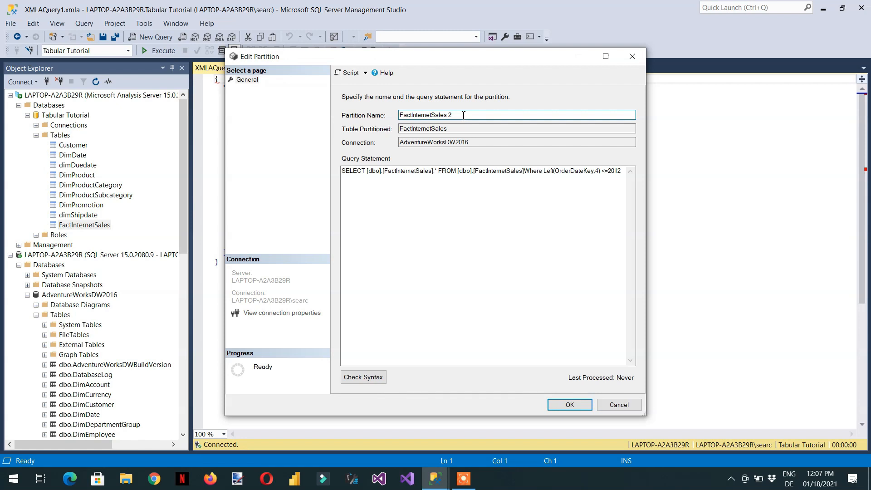
key(BackSpace)
text(<=2012)
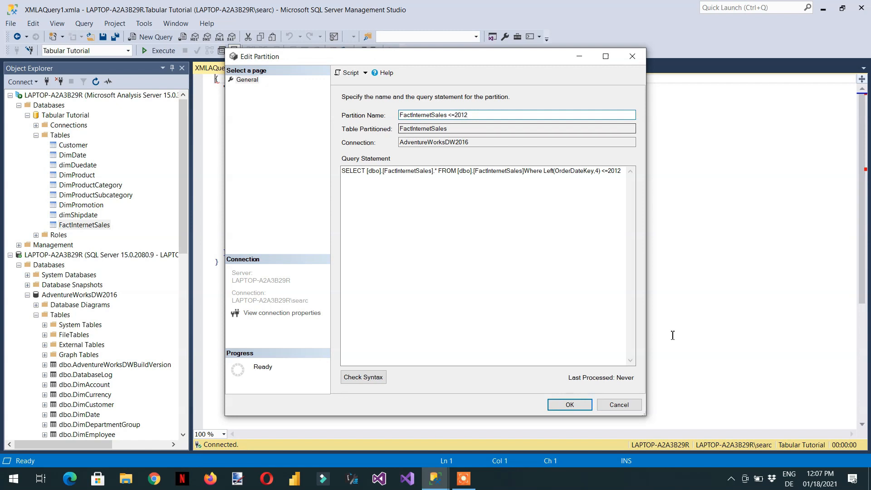
click(562, 408)
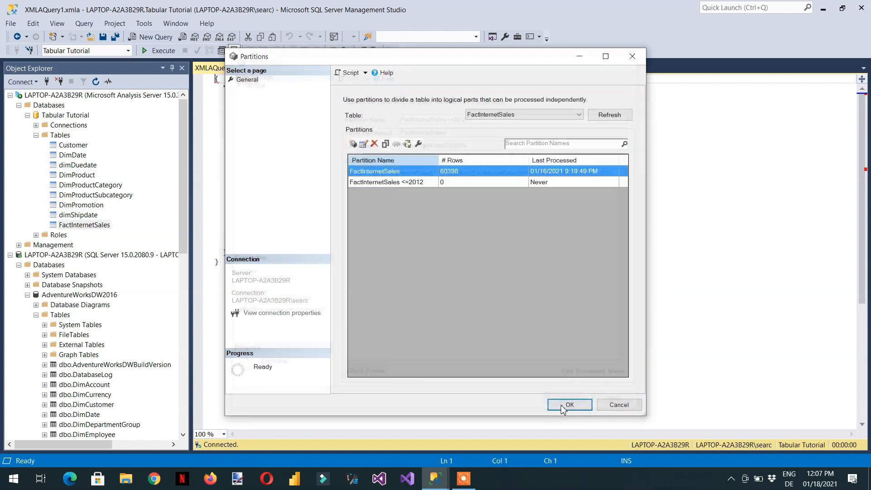
click(568, 405)
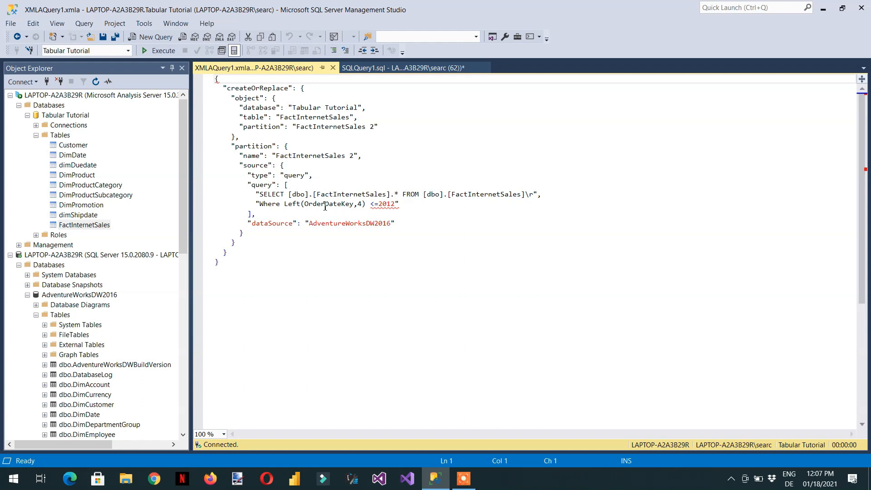
Step: In the scripted partition definition, rename both partition name entries to FactInternetSales >2012
click(373, 127)
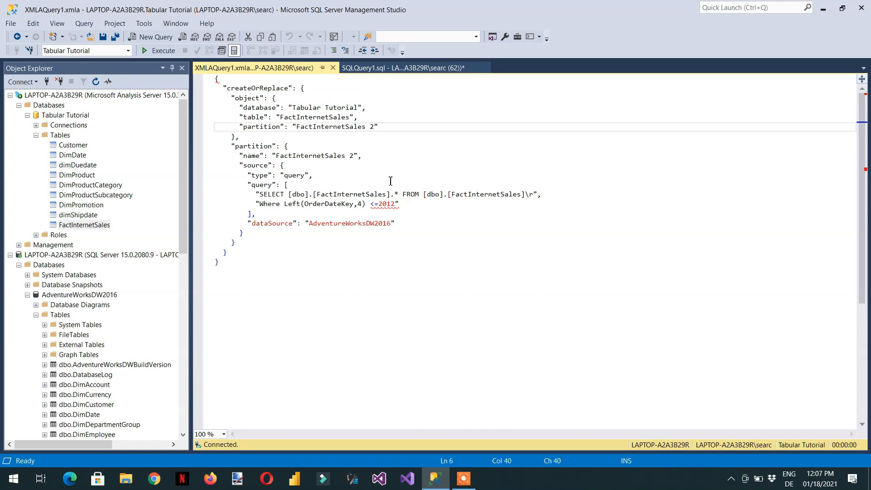
key(BackSpace)
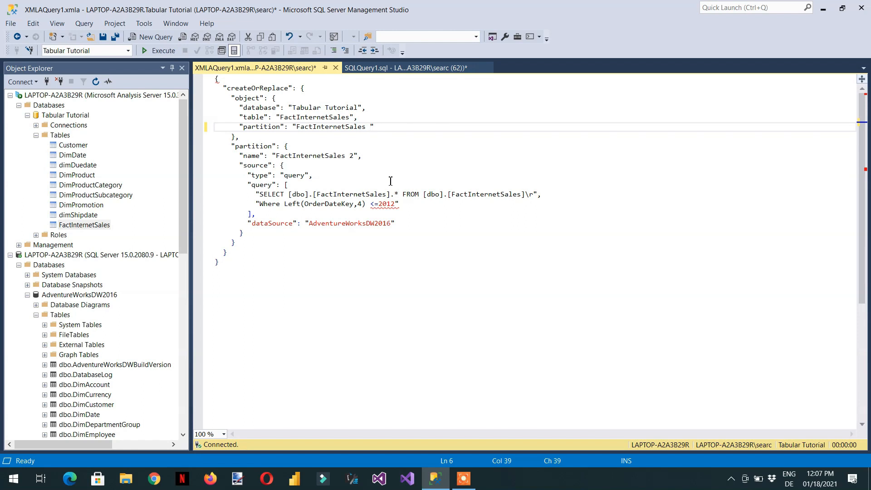
text(>2012)
click(355, 155)
key(BackSpace)
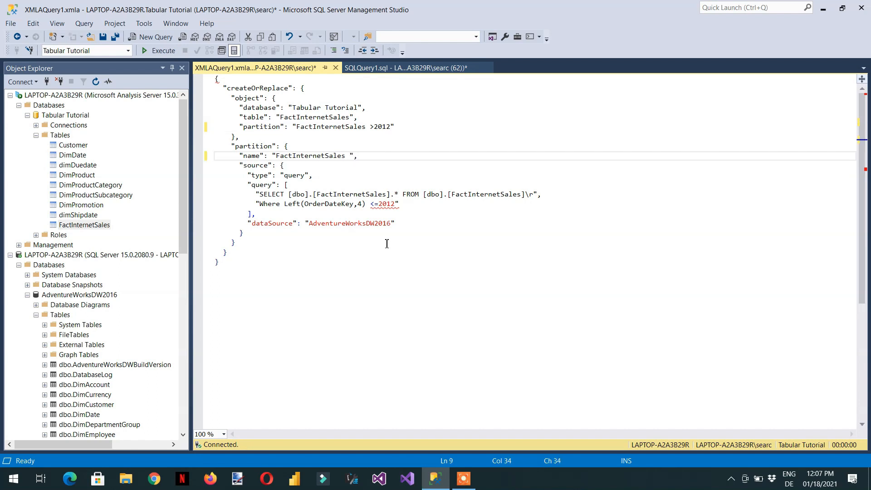
text(>2012)
Step: Change the script's query condition to >2012 and execute the script
click(378, 205)
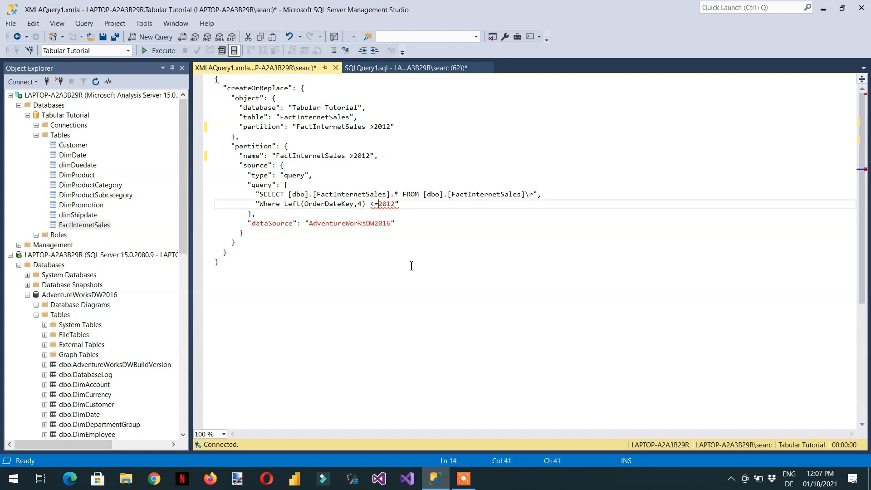
key(BackSpace)
key(BackSpace)
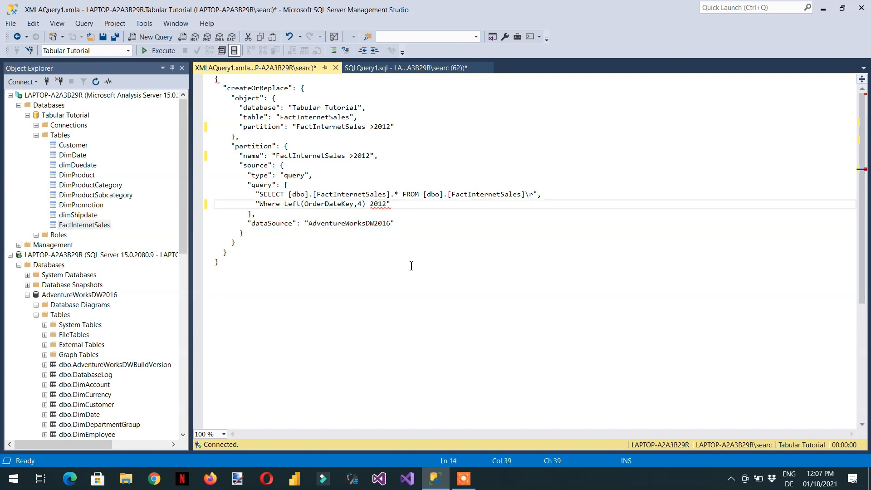
text(>)
click(162, 50)
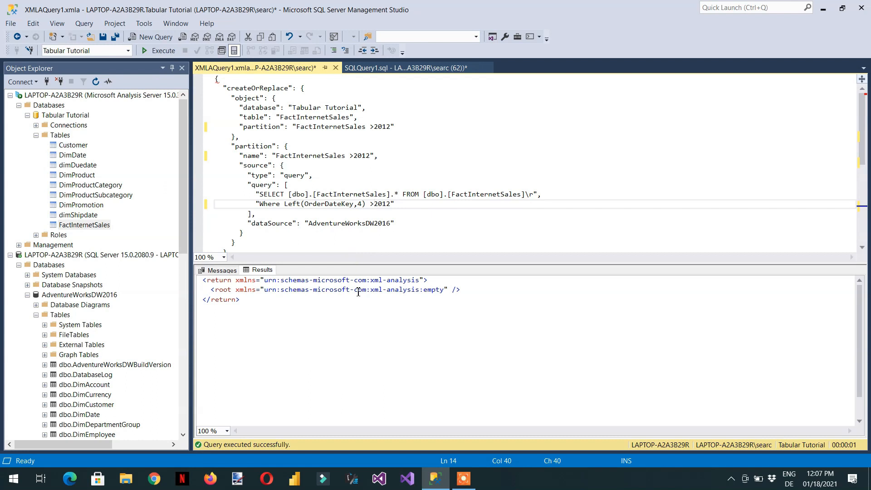
Step: Open the FactInternetSales table's partitions list to review its partitions
right_click(83, 228)
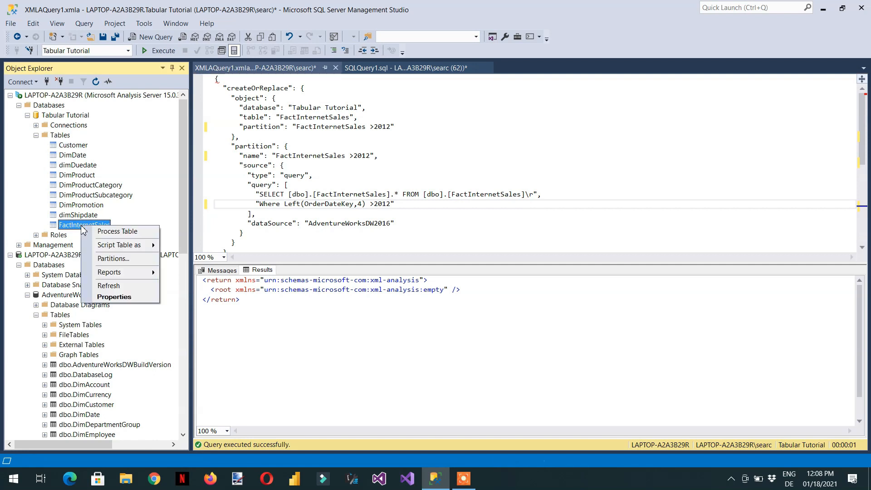
click(130, 262)
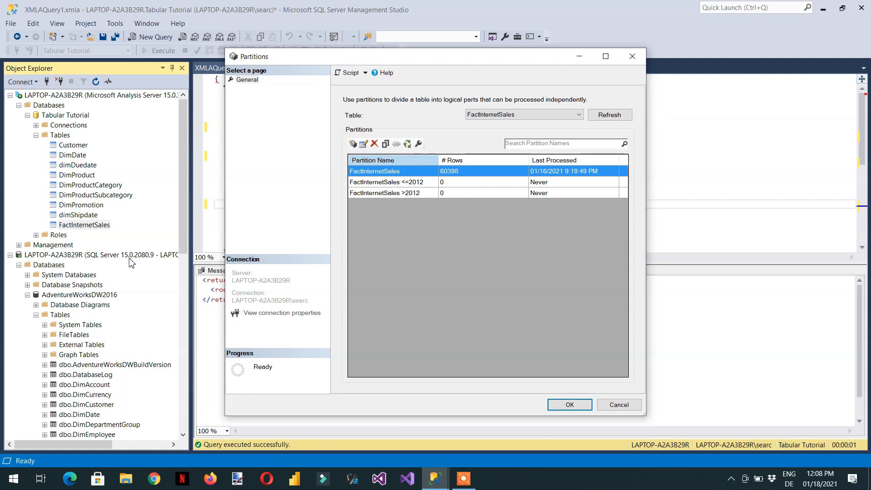